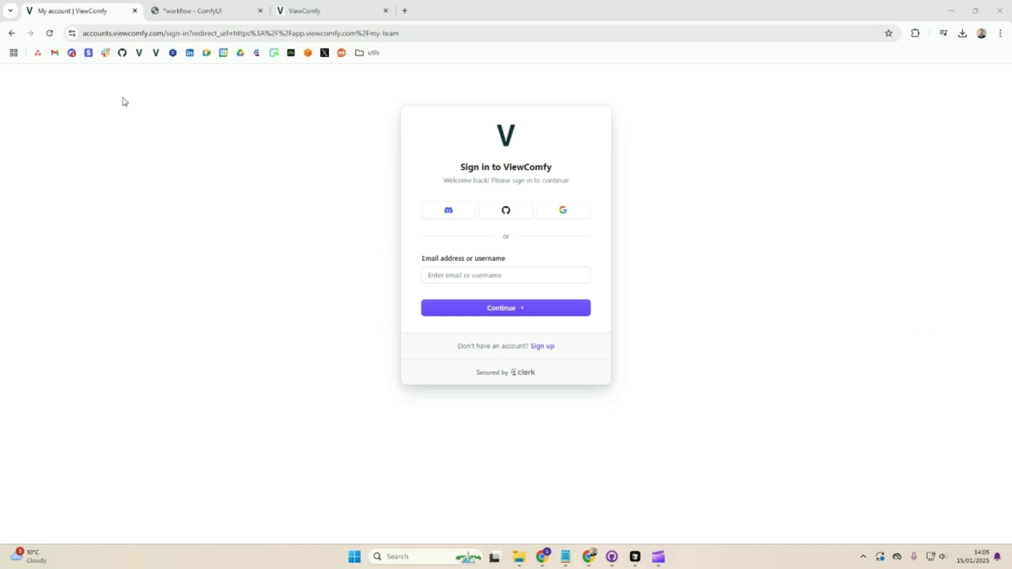
- Bring up the ComfyUI workflow graph and review its Workflow export options
left_click(221, 14)
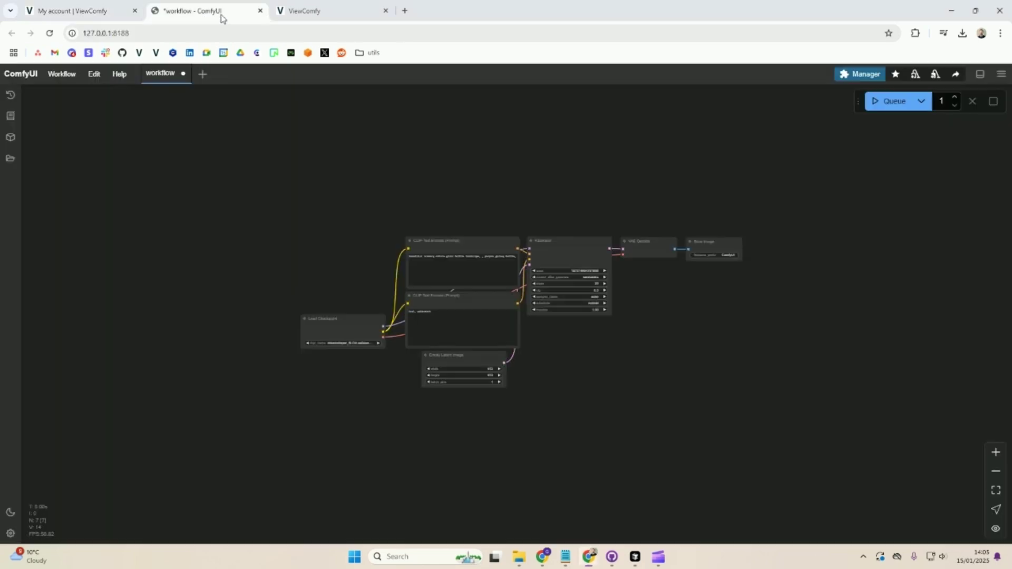
left_click(64, 75)
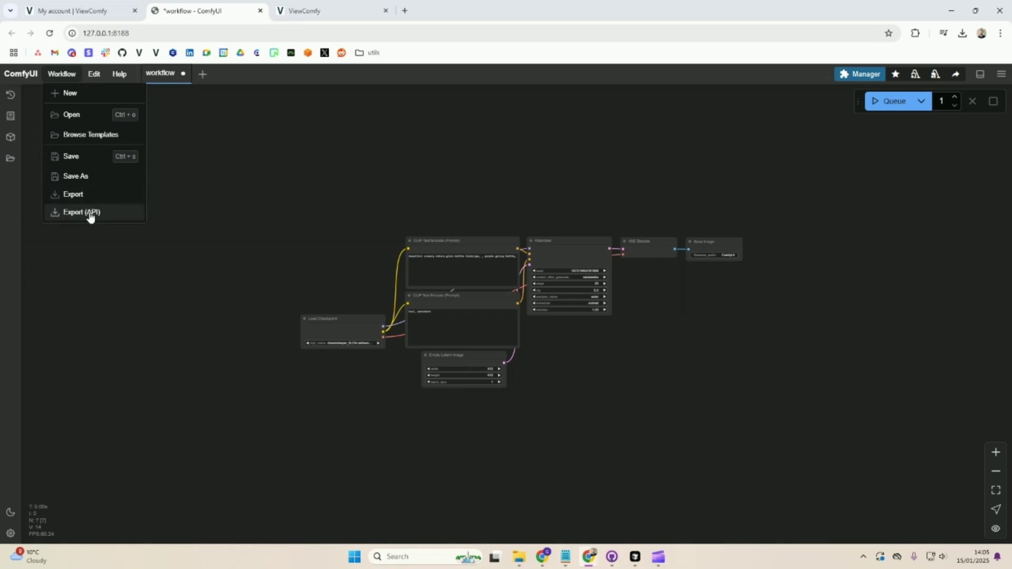
left_click(246, 181)
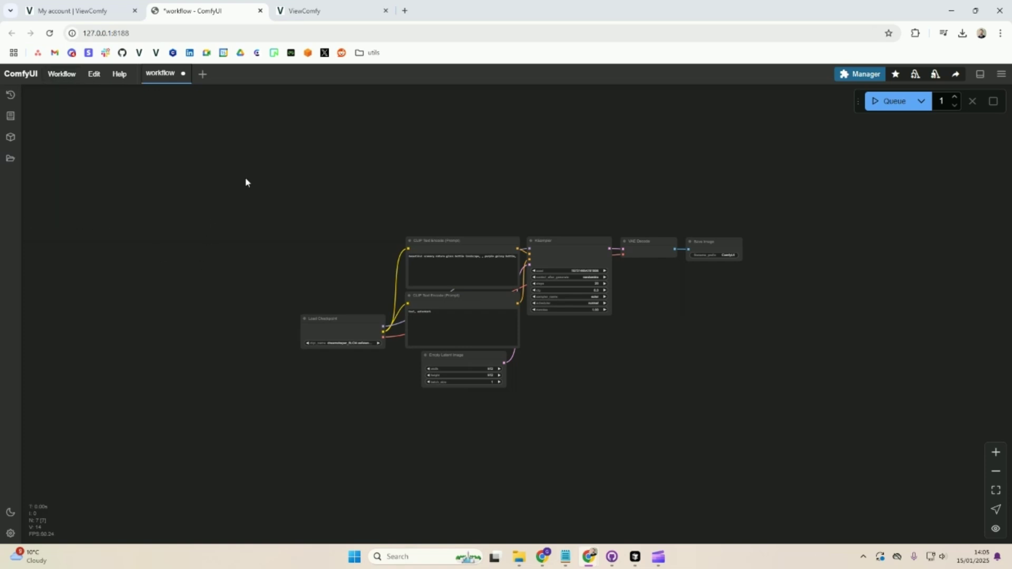
- Download the workflow from the ViewComfy editor as a ViewComfy JSON file and go to the Cloud sign-in
left_click(303, 11)
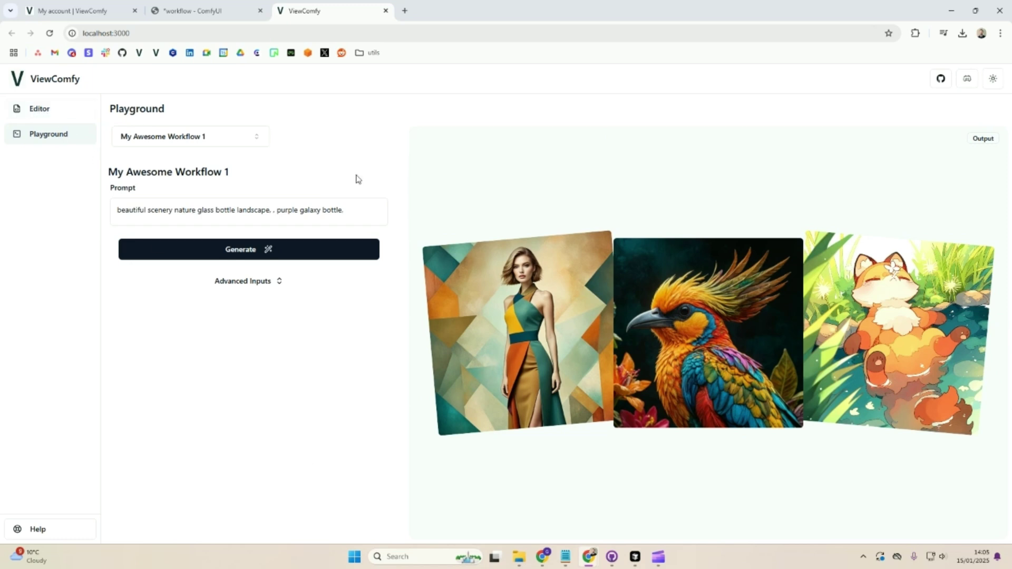
left_click(35, 115)
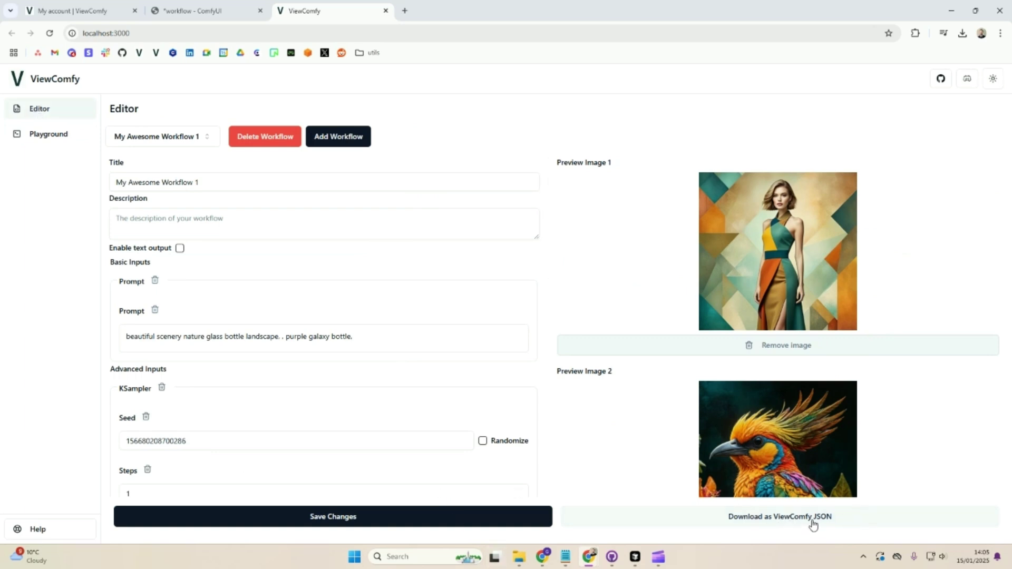
left_click(787, 523)
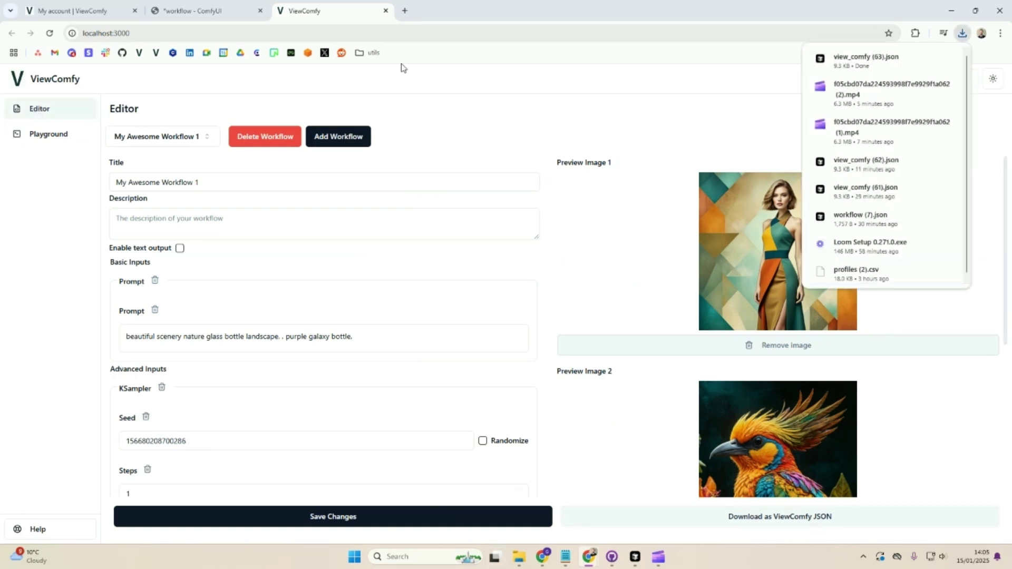
left_click(200, 15)
left_click(79, 13)
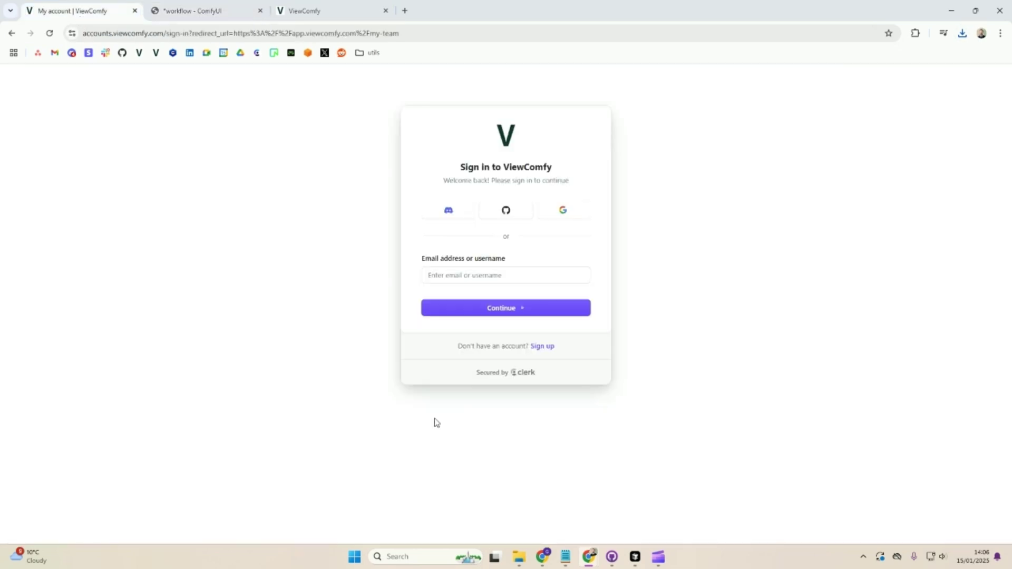
- Sign in to ViewComfy Cloud with the saved email address
left_click(542, 276)
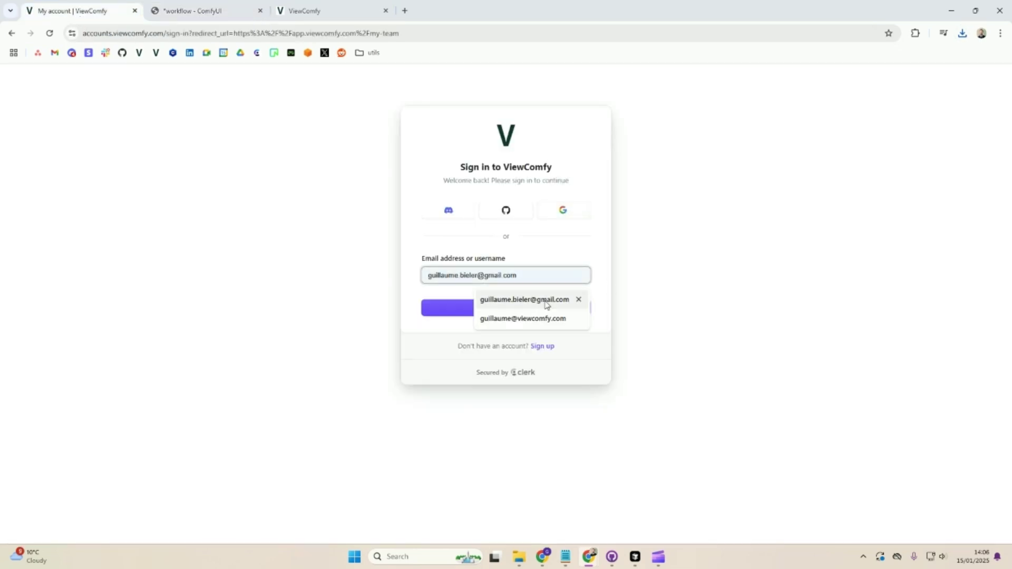
left_click(545, 300)
left_click(508, 309)
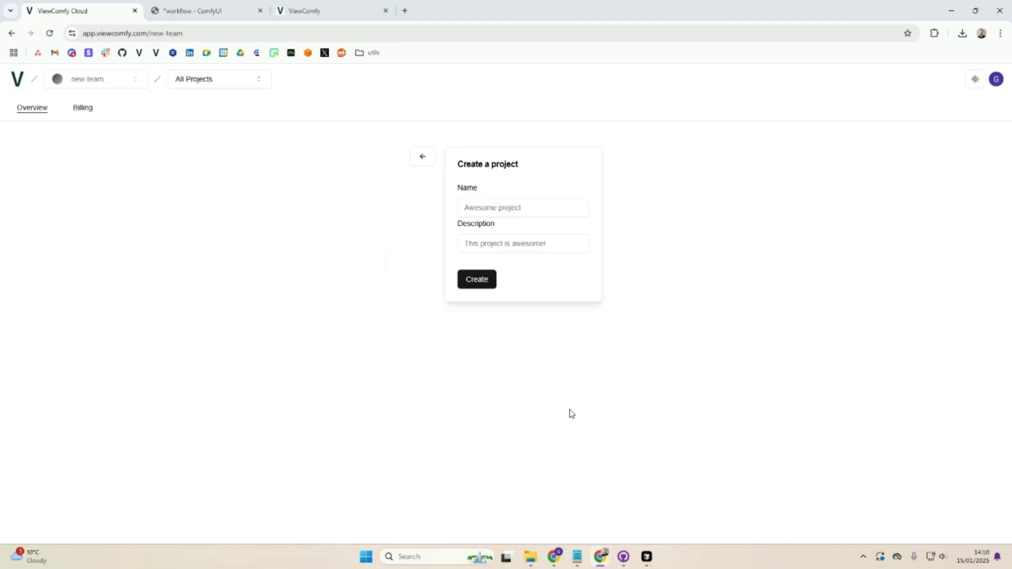
- Create a project with name and description both 'my project'
left_click(541, 208)
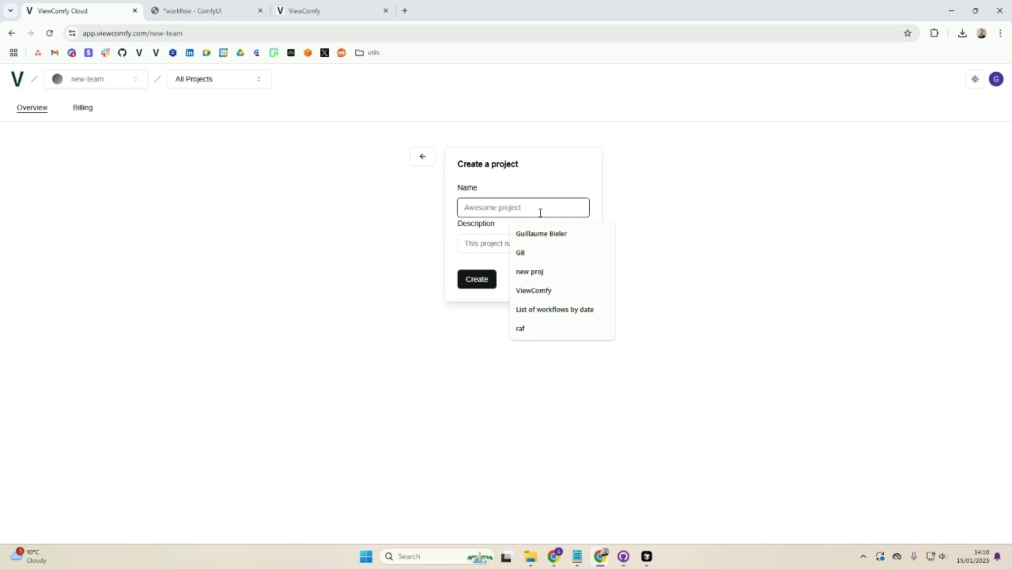
type("my project")
key("Tab")
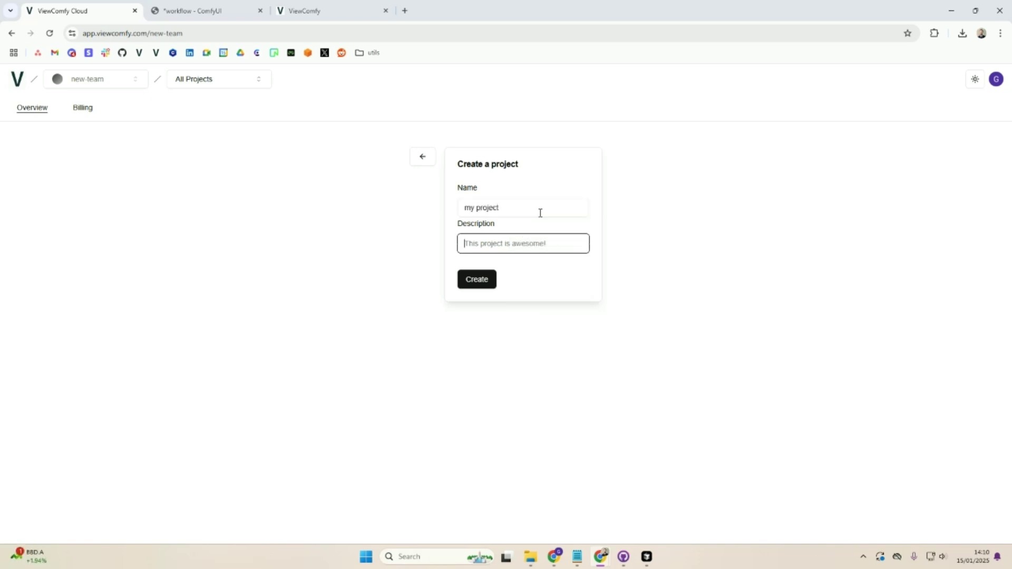
type("my pr")
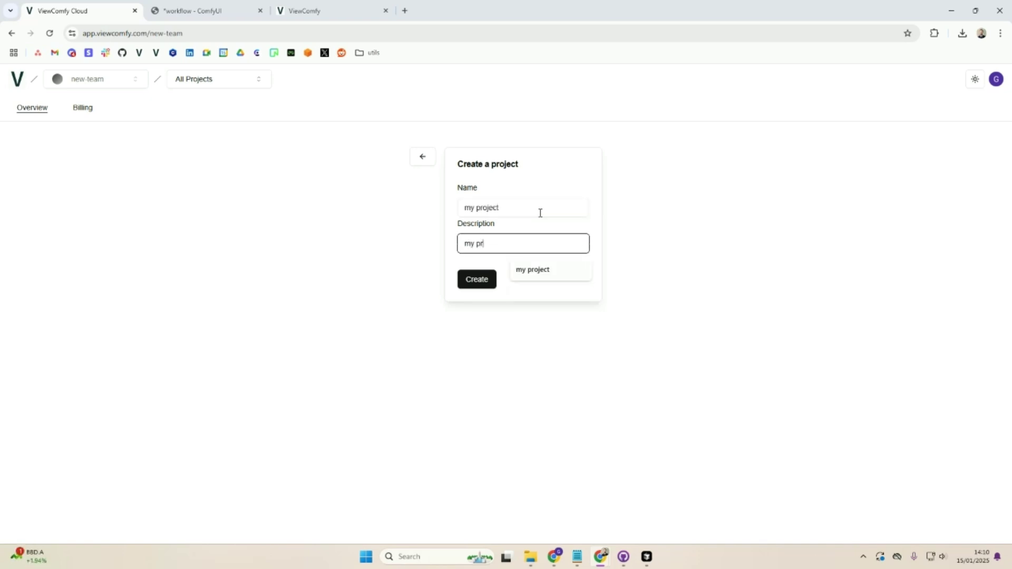
type("a")
key("BackSpace")
key("BackSpace")
key("BackSpace")
type("ct")
left_click(479, 285)
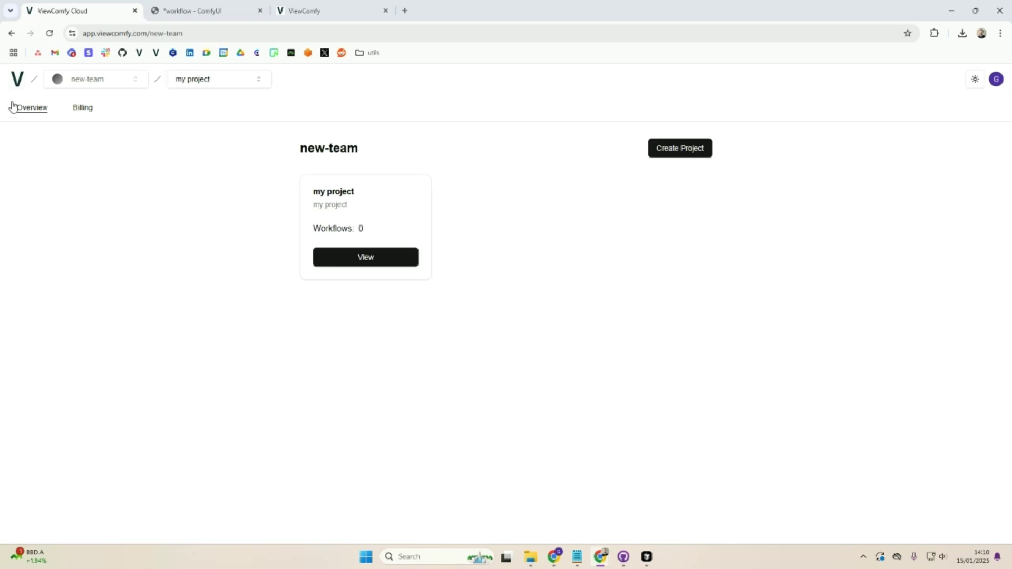
- Choose the pay-as-you-go Developer plan on the billing page
left_click(87, 114)
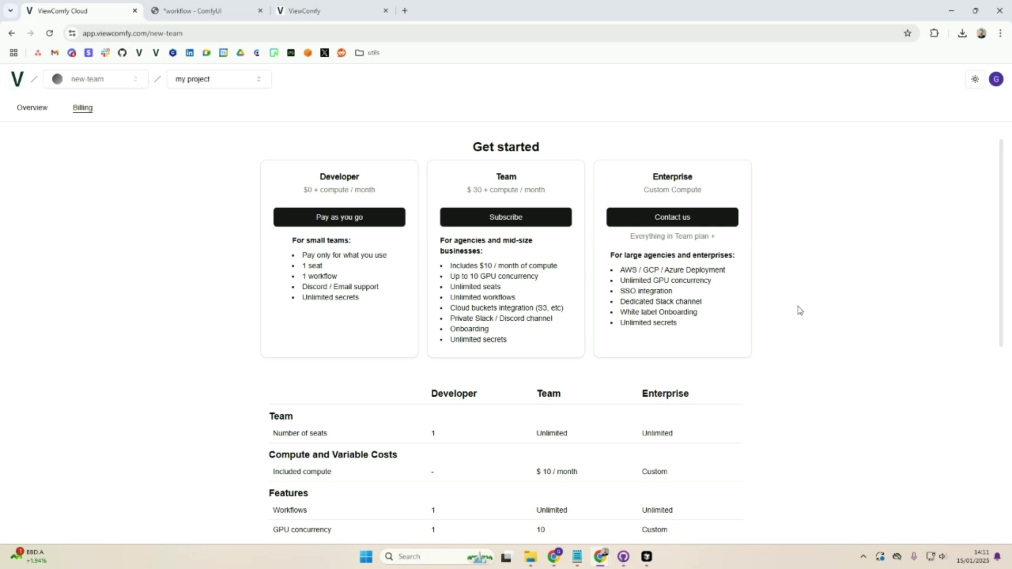
scroll(798, 311, "down", 2)
scroll(798, 310, "down", 3)
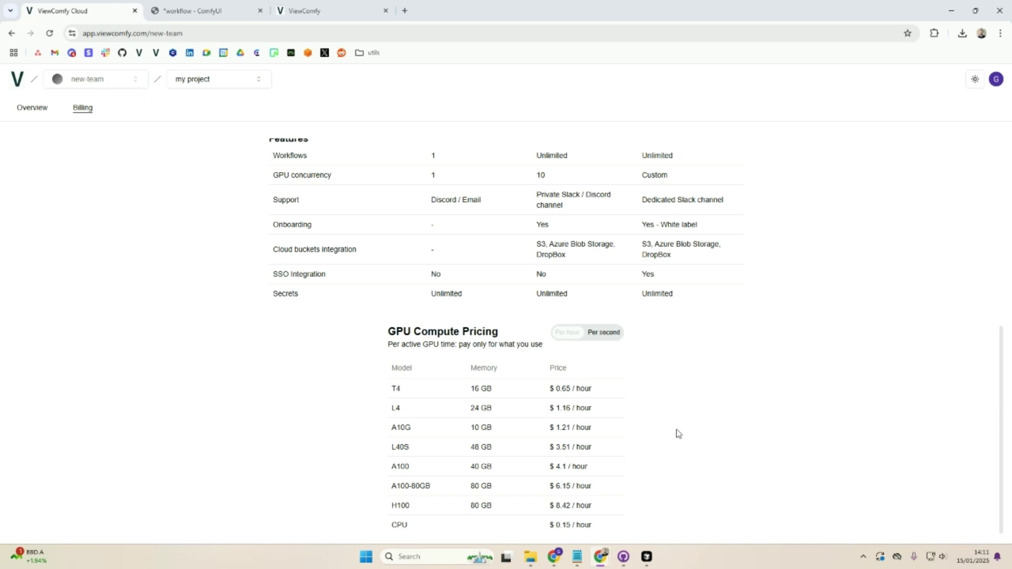
scroll(227, 409, "up", 2)
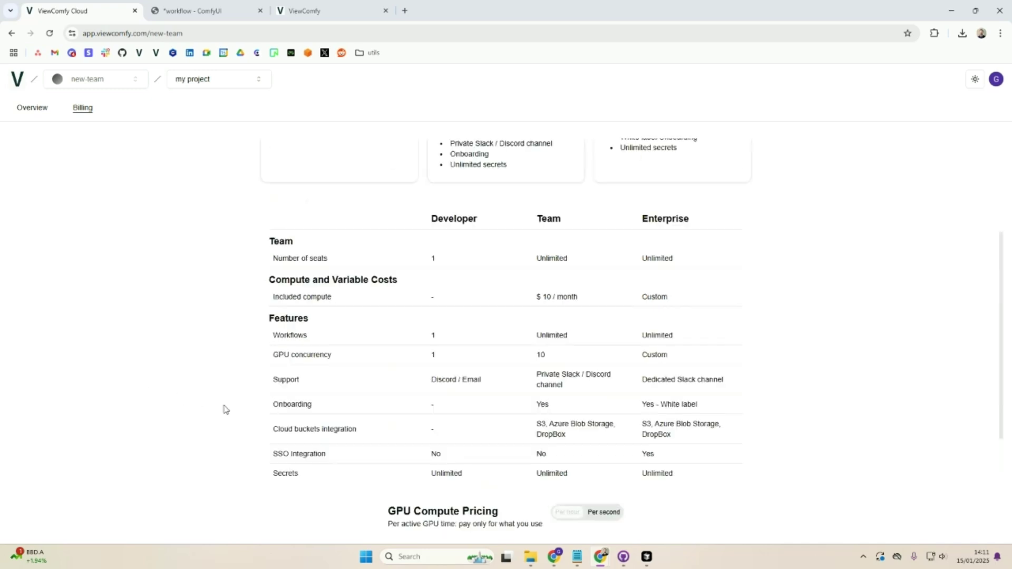
scroll(227, 408, "up", 2)
left_click(387, 223)
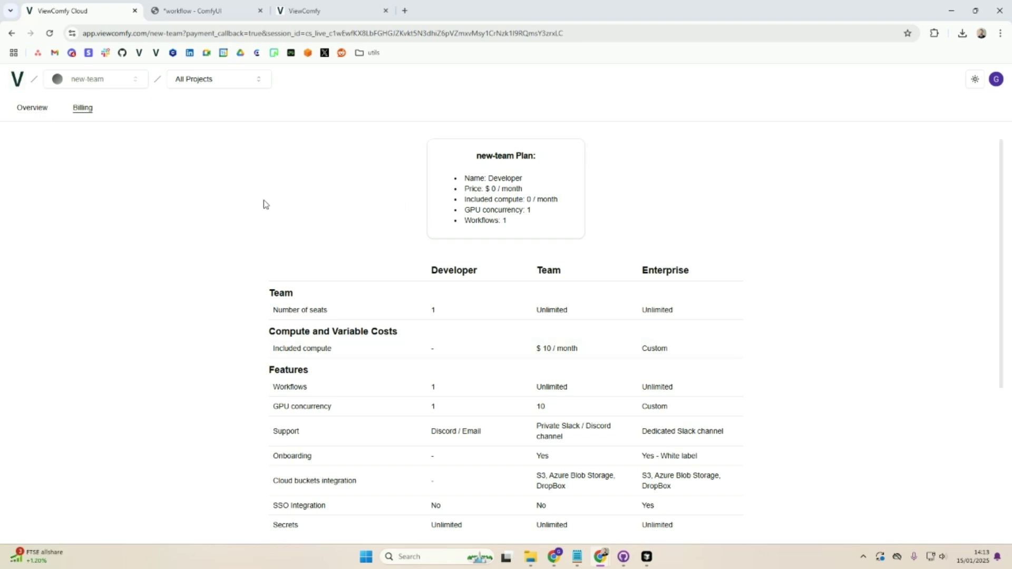
- Start a workflow deployment in my project with name and description 'My app'
left_click(38, 111)
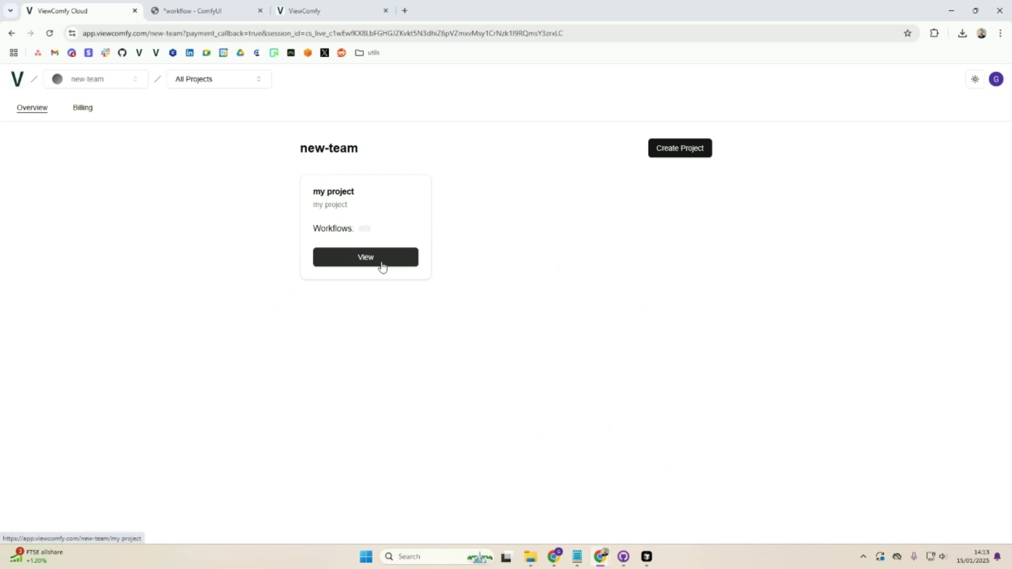
left_click(350, 265)
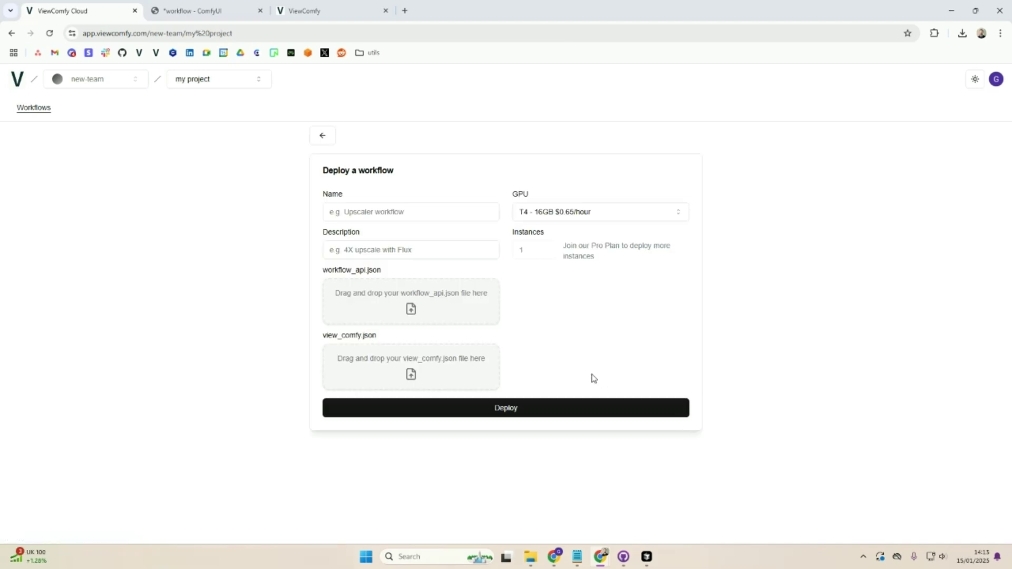
left_click(421, 209)
type("M")
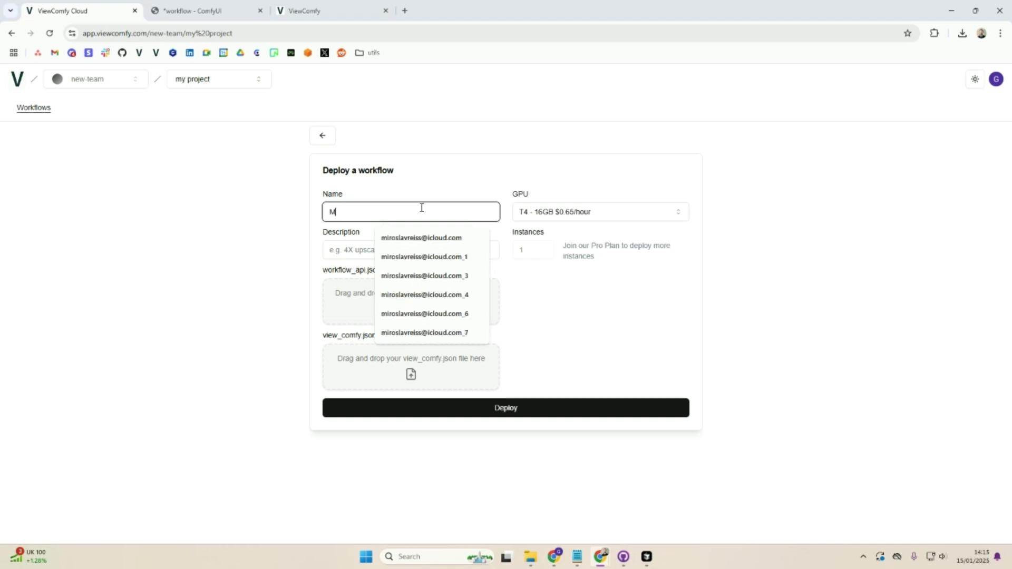
type("y app")
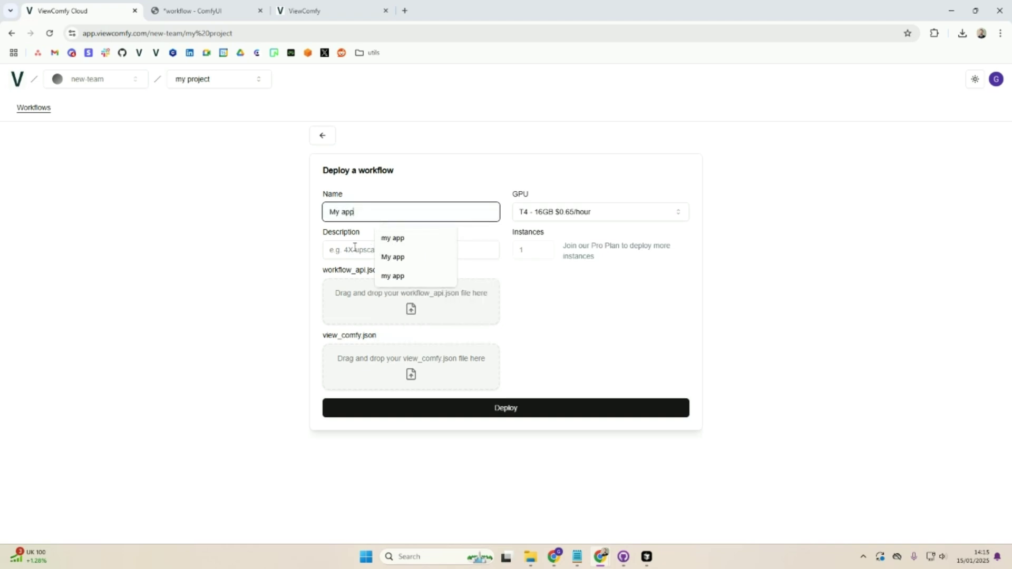
key("Tab")
type("My a")
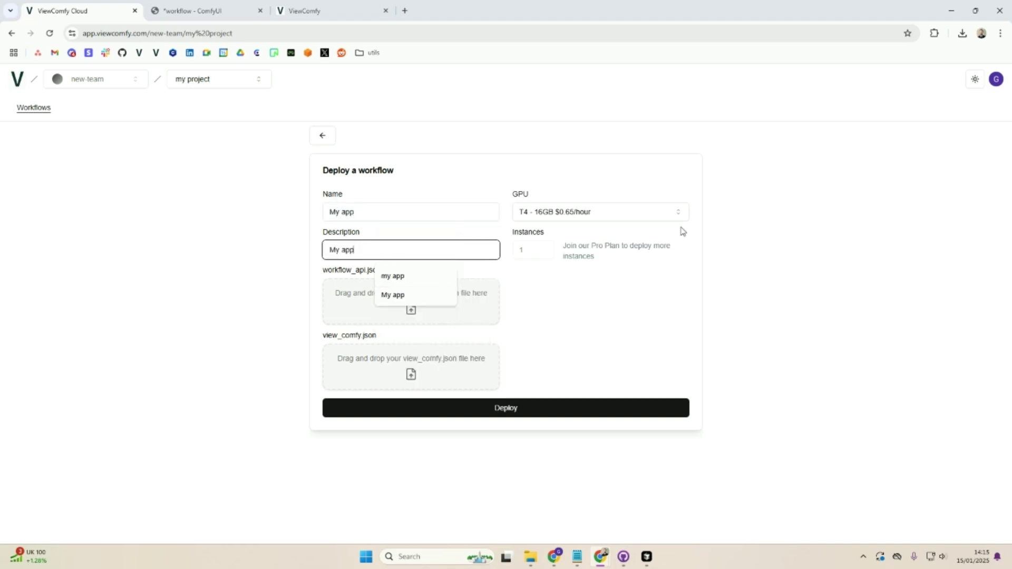
left_click(697, 250)
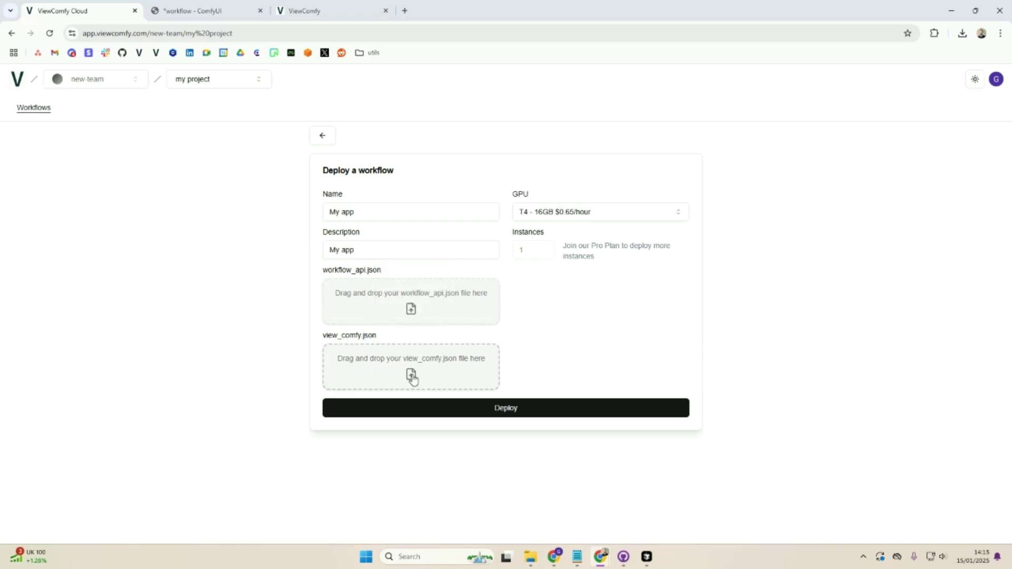
- Drag workflow_api.json from File Explorer onto the workflow_api drop zone
left_click(530, 557)
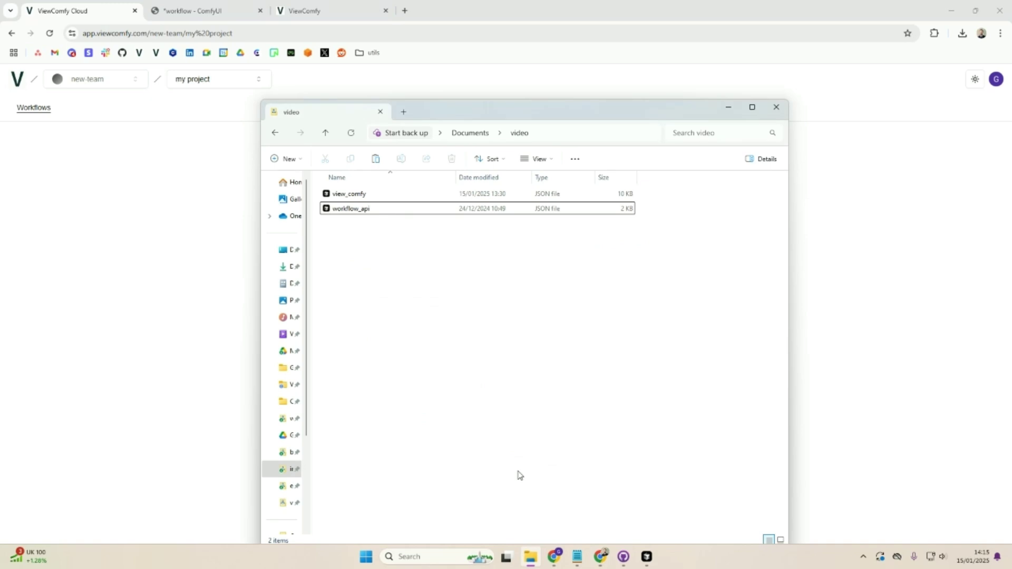
left_click_drag(509, 120, 748, 69)
left_click_drag(592, 162, 400, 299)
- Drag view_comfy.json from File Explorer onto the view_comfy drop zone
left_click(530, 557)
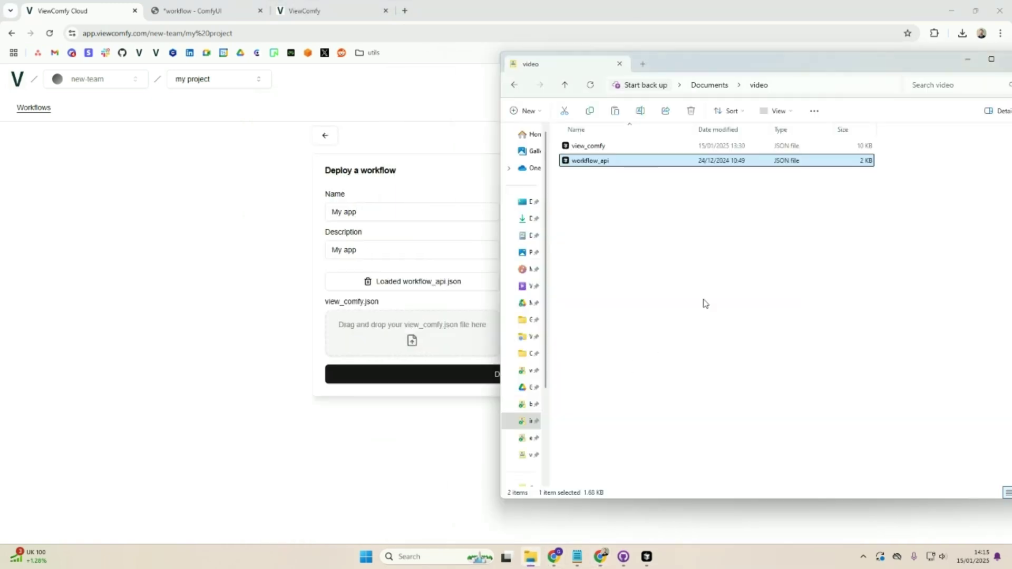
left_click(702, 297)
left_click(594, 148)
left_click_drag(595, 150, 401, 343)
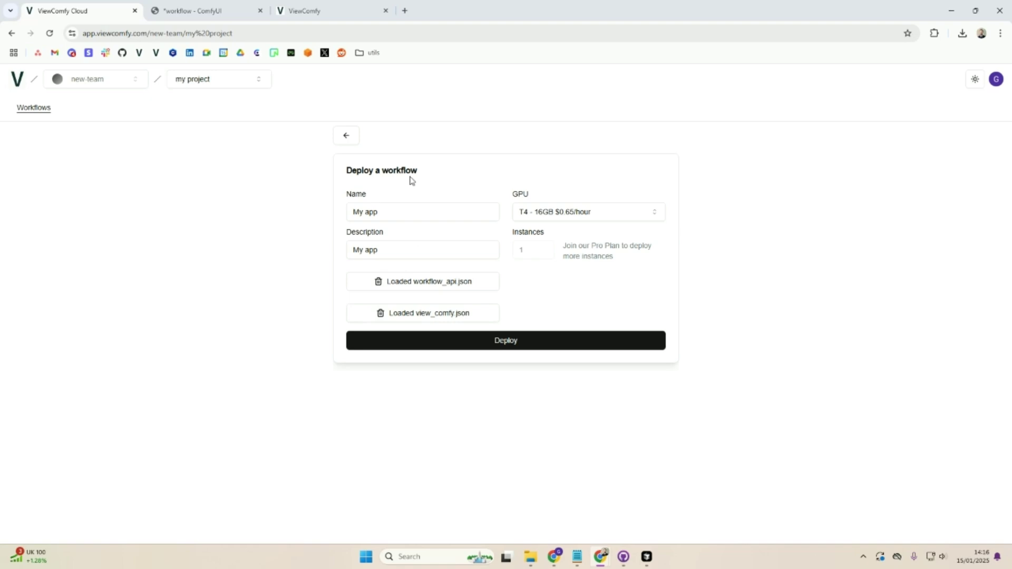
- Select the A10G - 10GB $1.21/hour GPU for the deployment
left_click(345, 14)
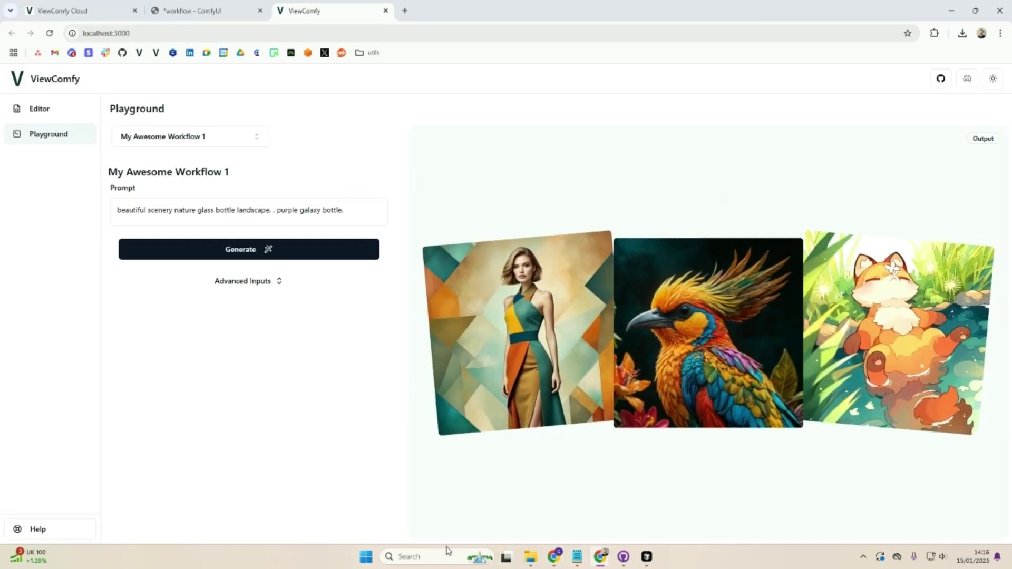
left_click(55, 12)
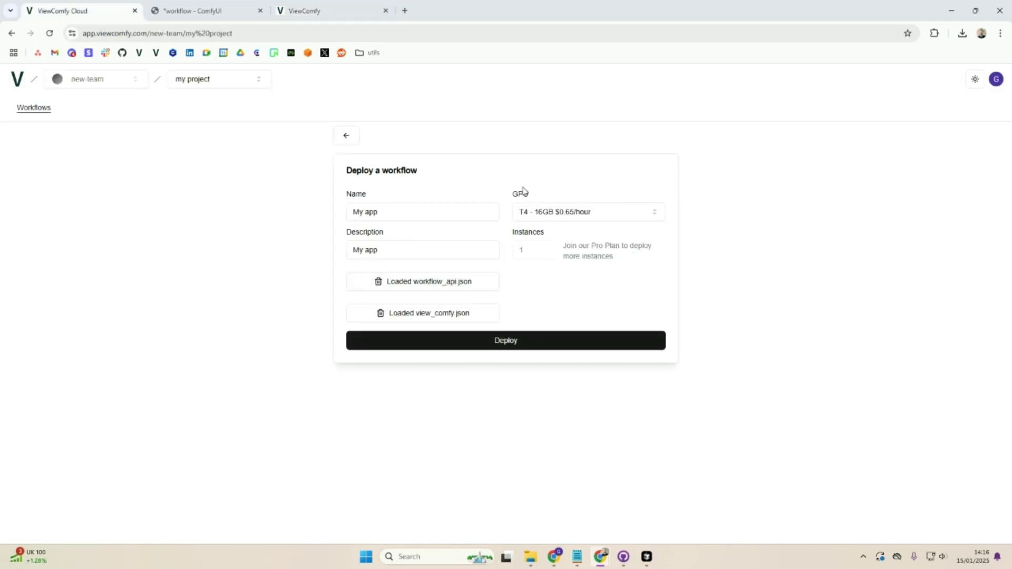
left_click(624, 215)
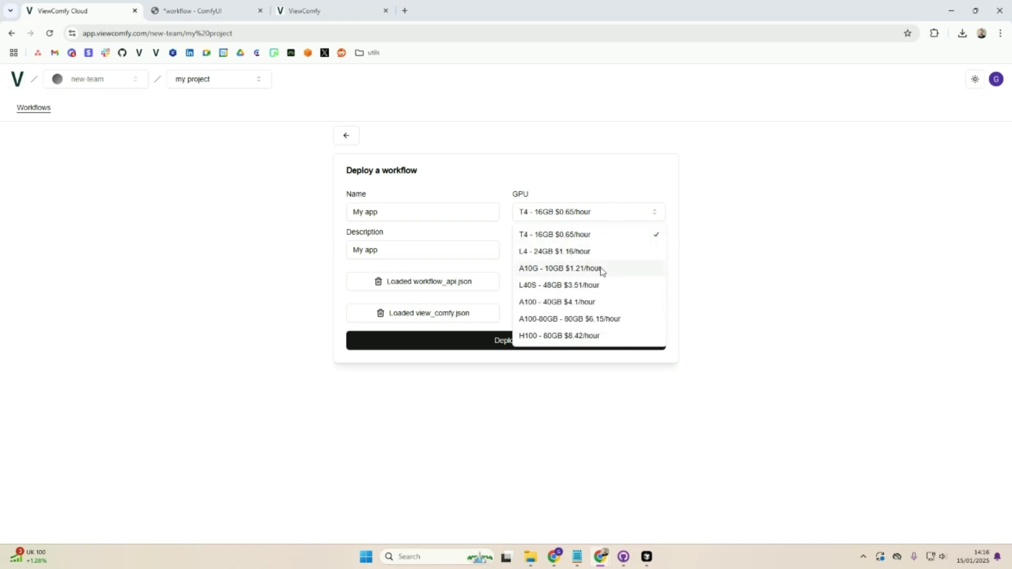
left_click(566, 273)
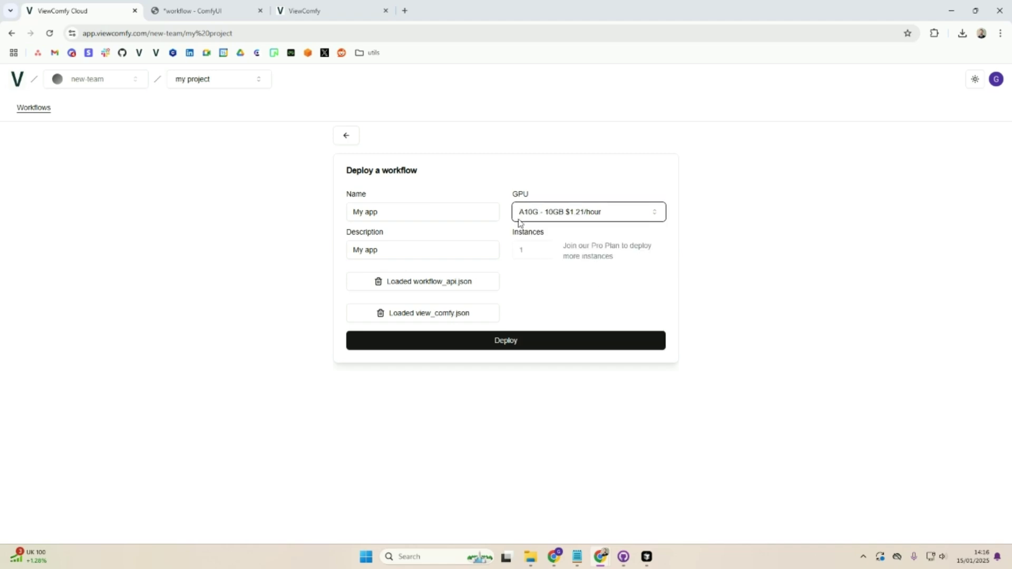
- Deploy My app so it appears as Deployed in the workflow list
left_click(597, 349)
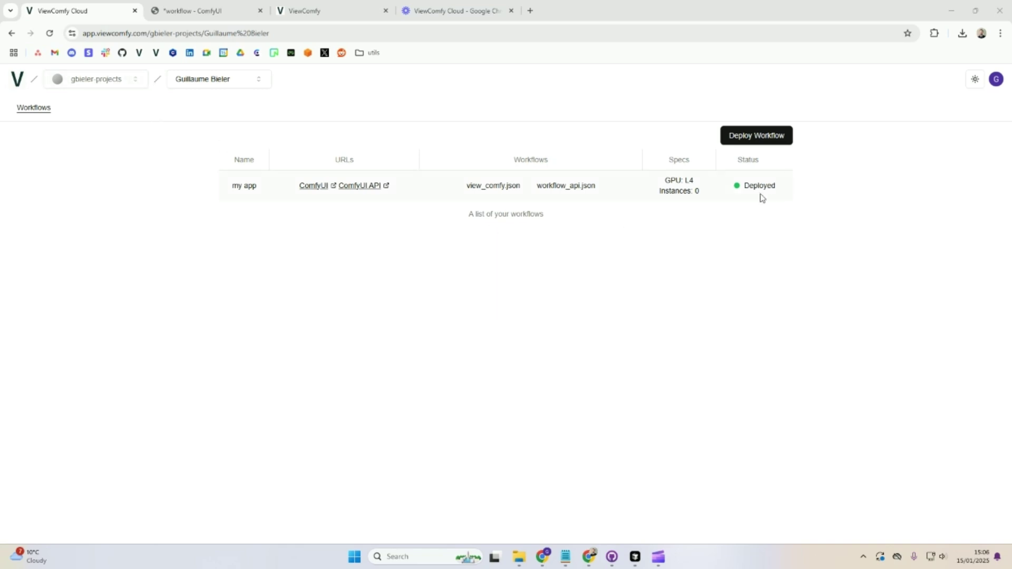
- Open the deployed app's ComfyUI link in a new tab and return to the workflows list
right_click(329, 190)
left_click(360, 200)
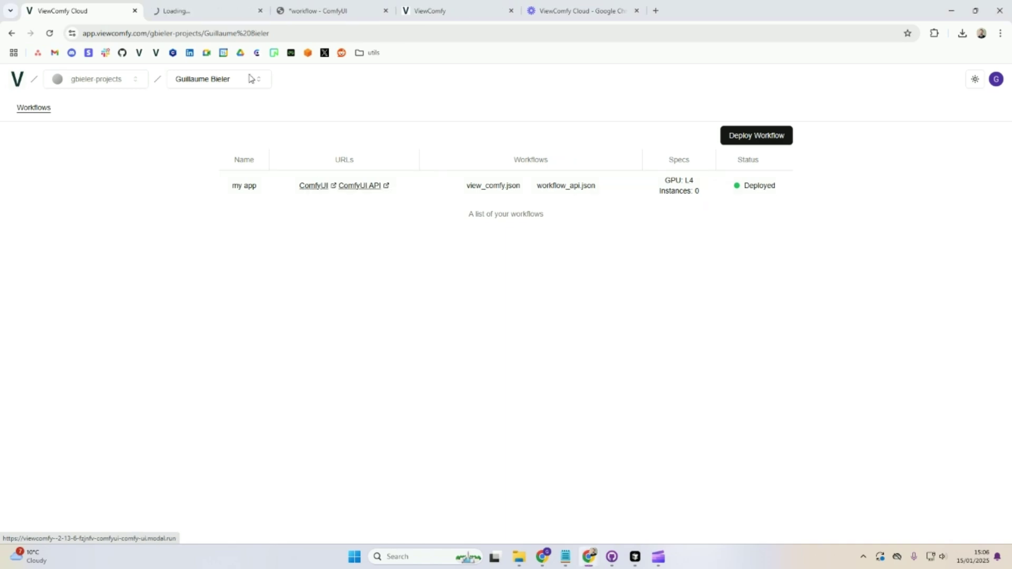
left_click(202, 22)
left_click(88, 13)
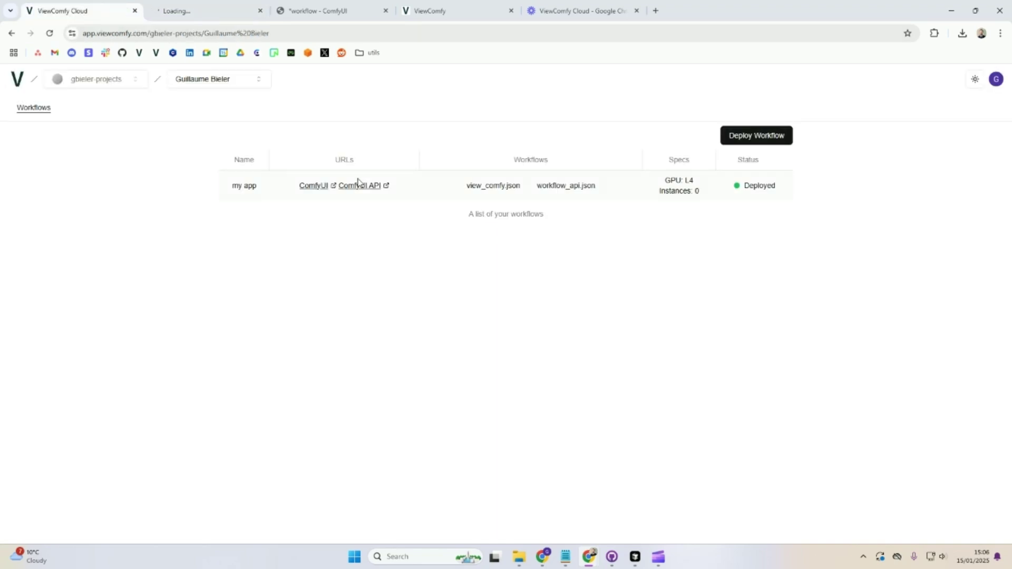